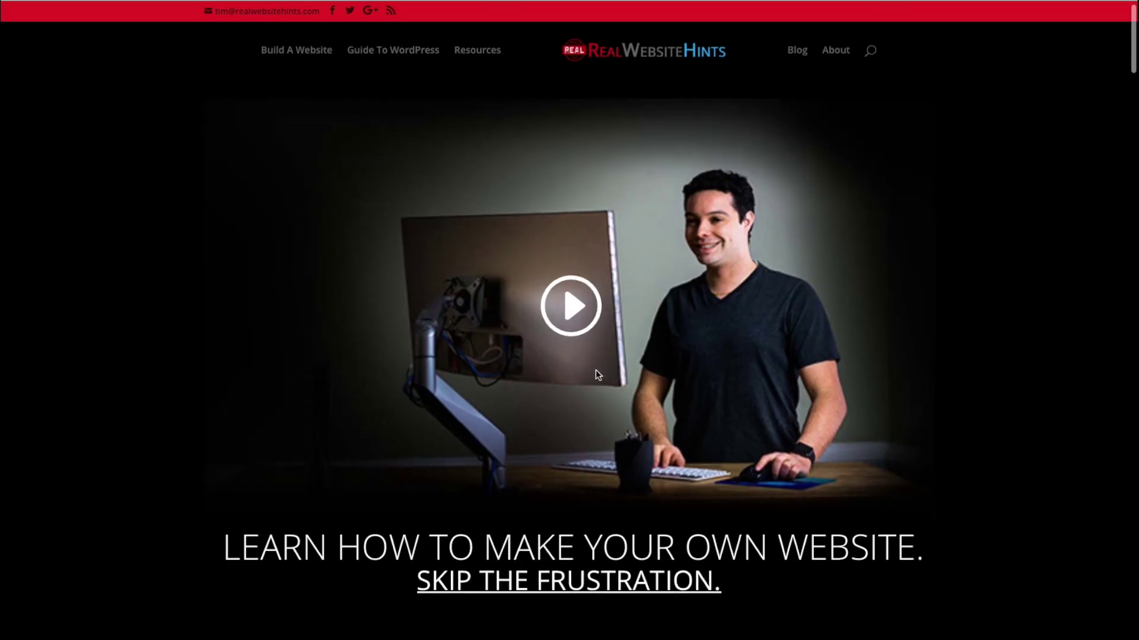
- Scroll from the Real Website Hints homepage past Parts 02 and 03 to the Part 04 Divi theme lesson
scroll(595, 369, down, 9)
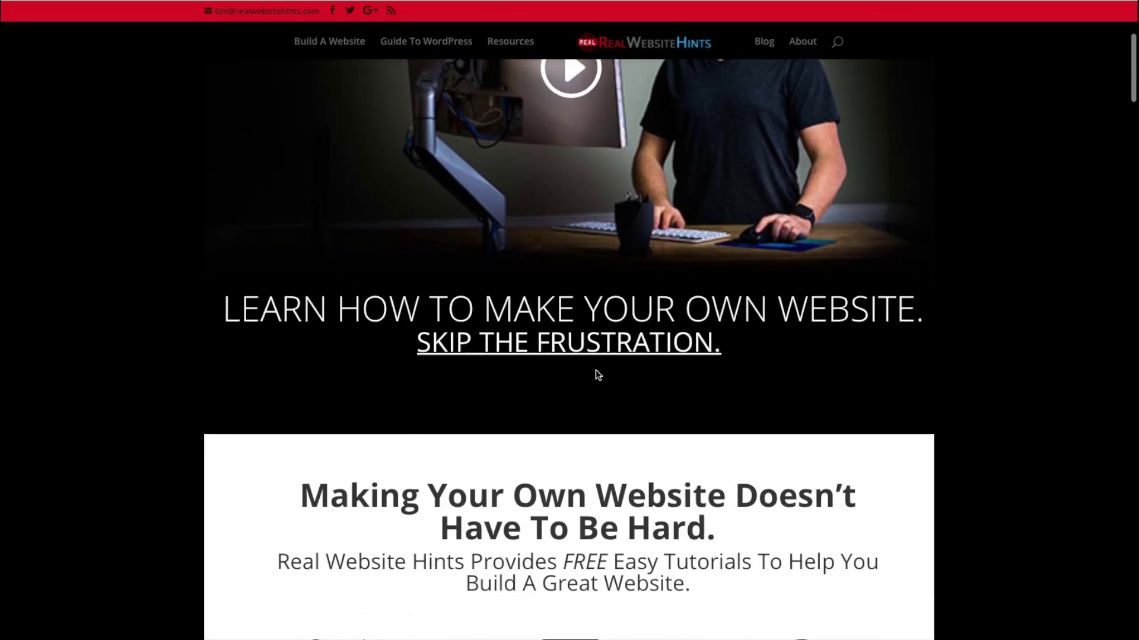
scroll(595, 369, down, 3)
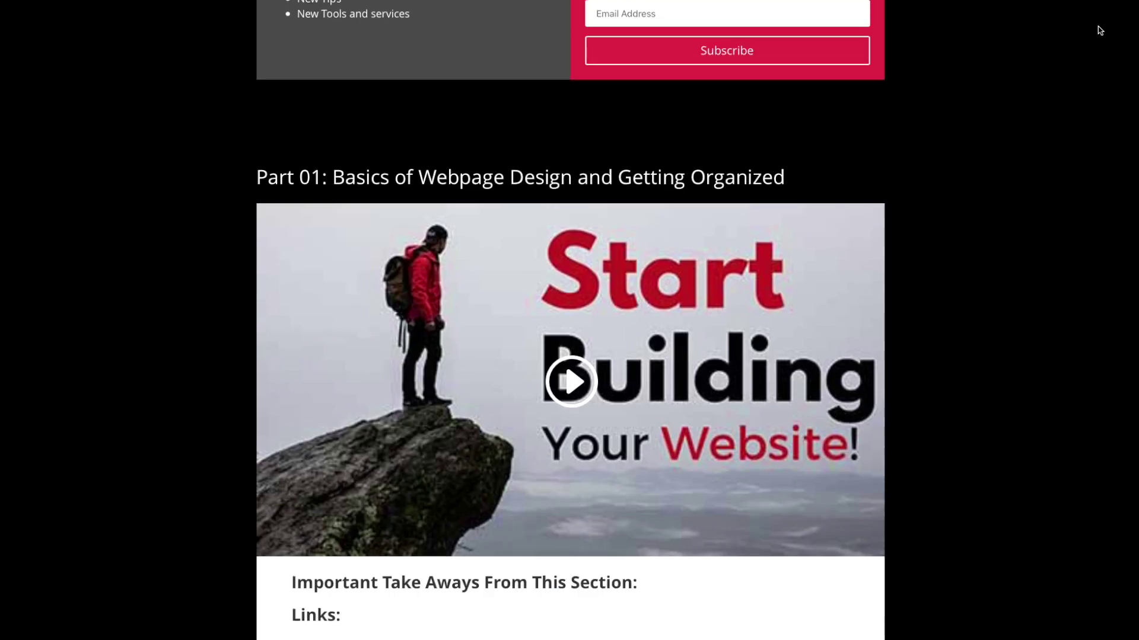
scroll(1100, 30, down, 4)
scroll(1100, 31, down, 8)
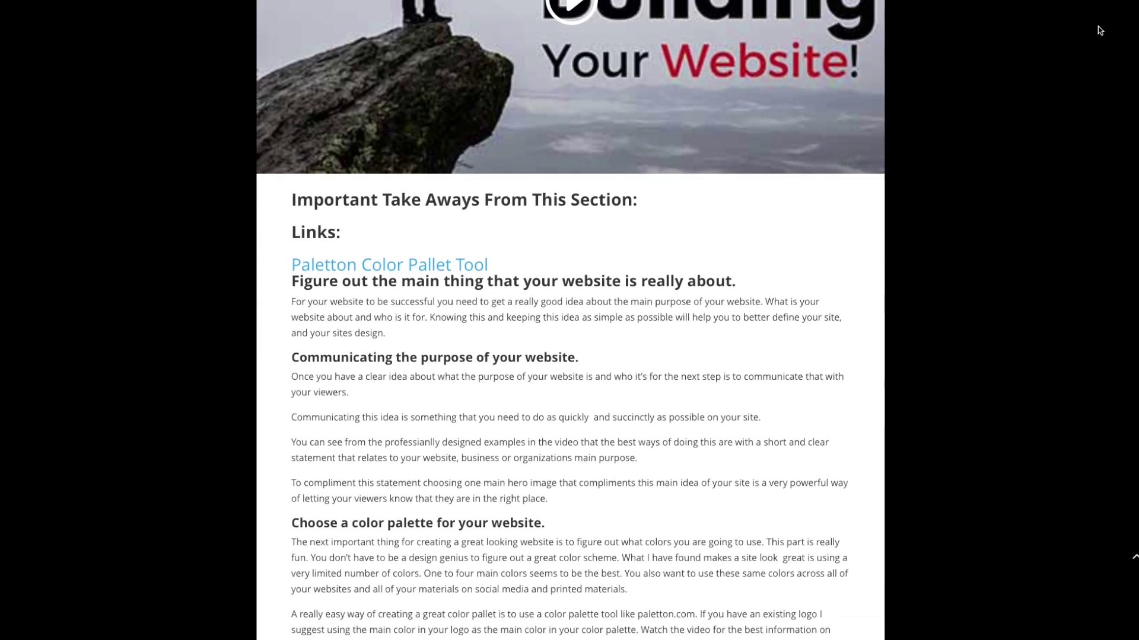
scroll(1100, 30, down, 8)
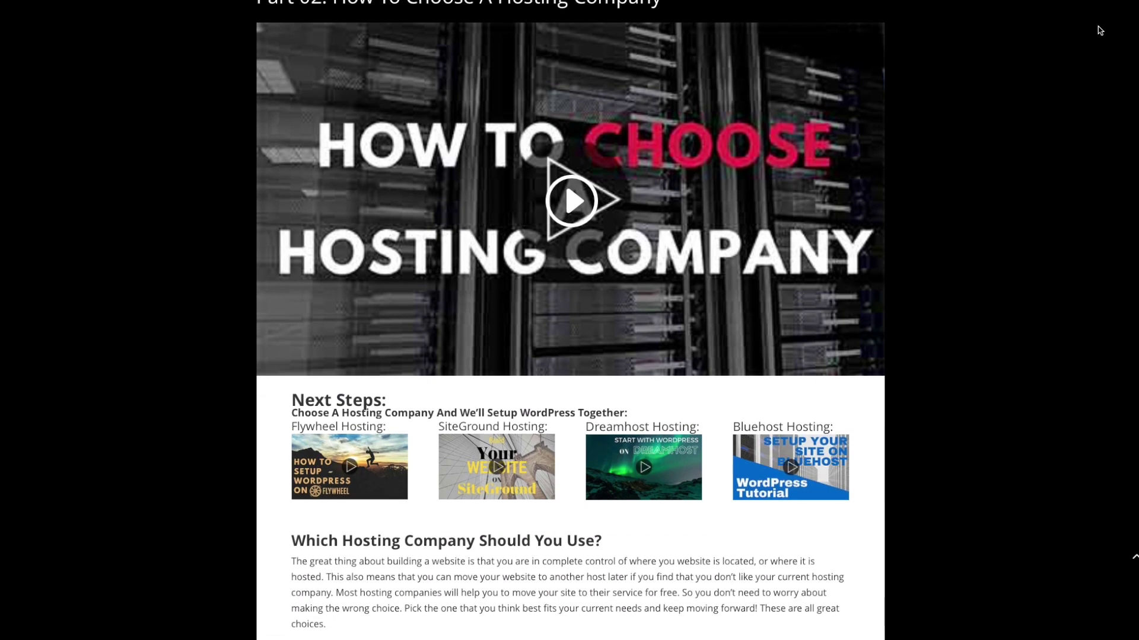
scroll(1100, 30, down, 10)
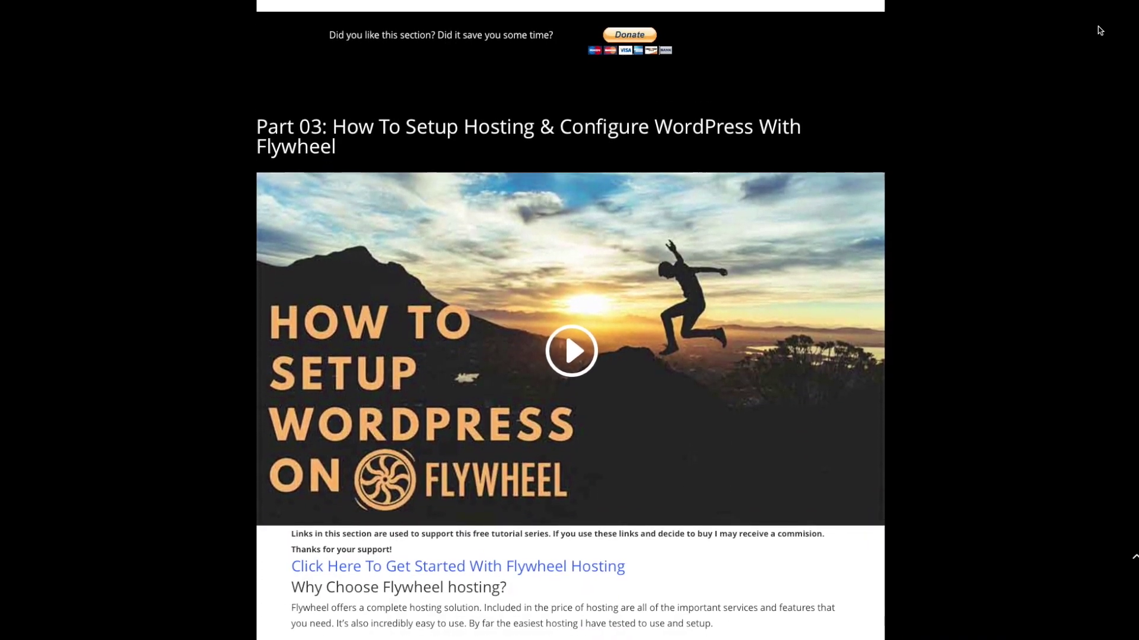
scroll(1100, 31, down, 9)
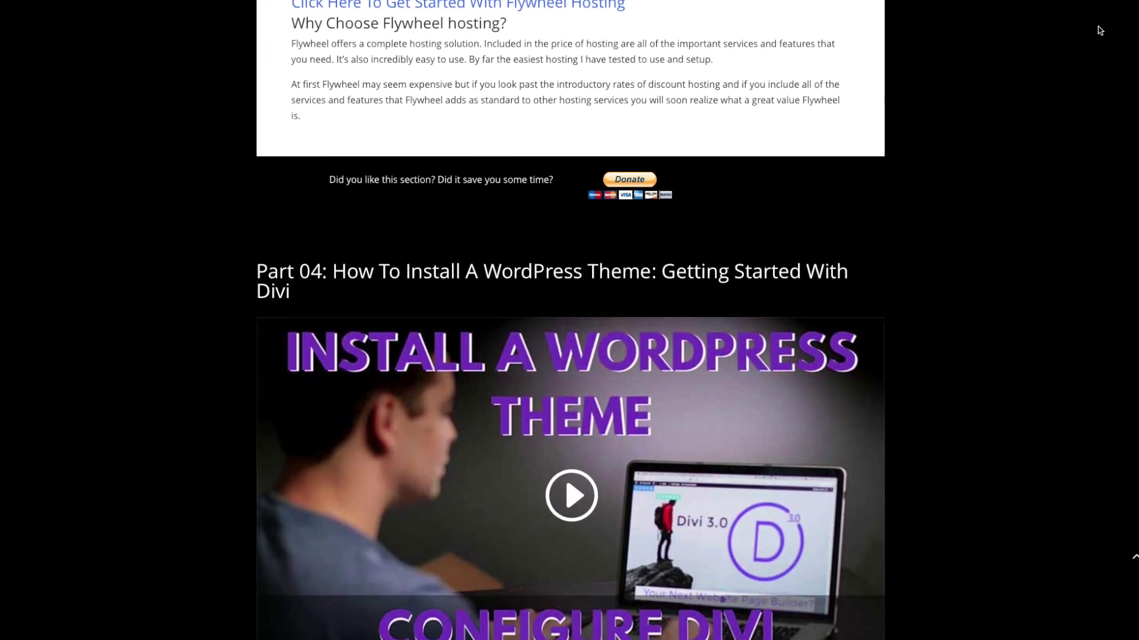
scroll(1100, 30, down, 1)
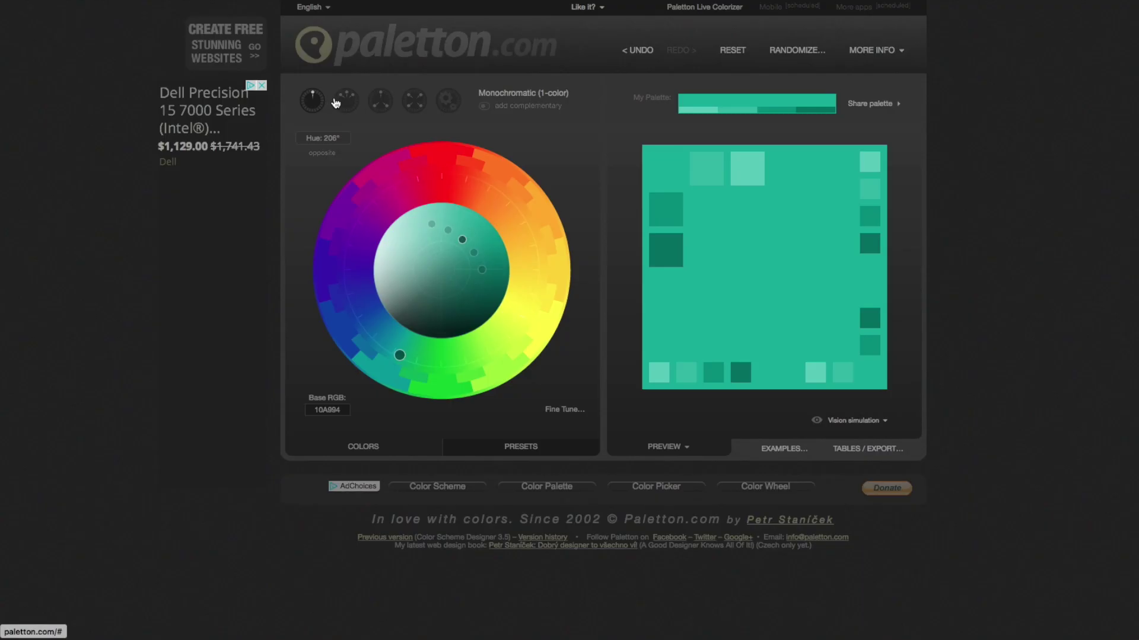
- Change the teal Paletton palette to Adjacent colors, then to a three-colour Triad scheme
click(344, 99)
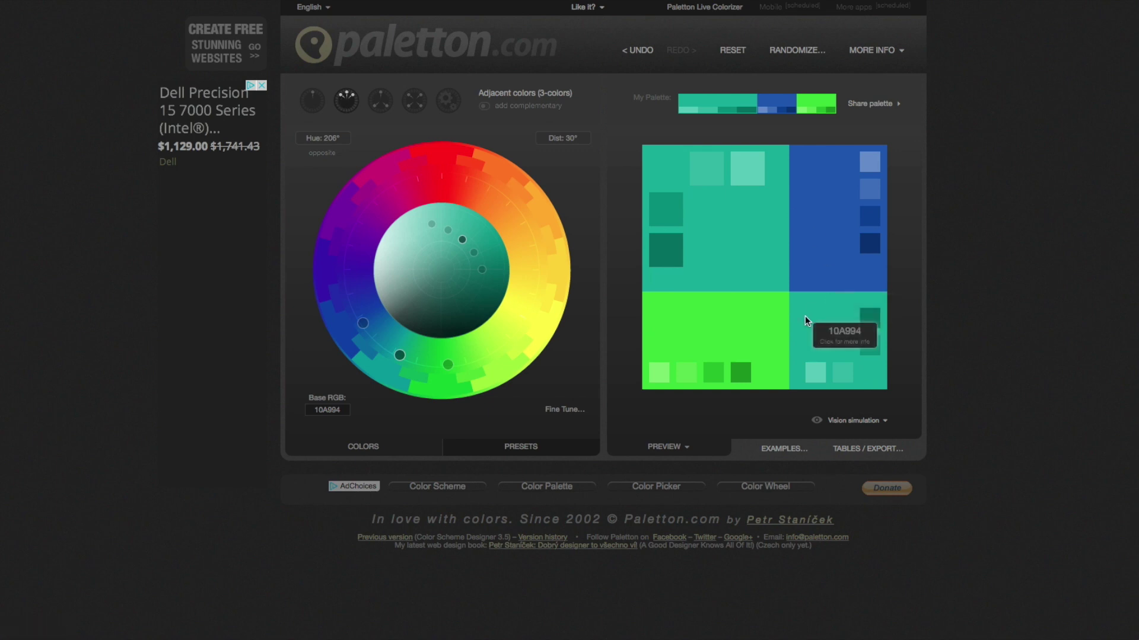
click(381, 101)
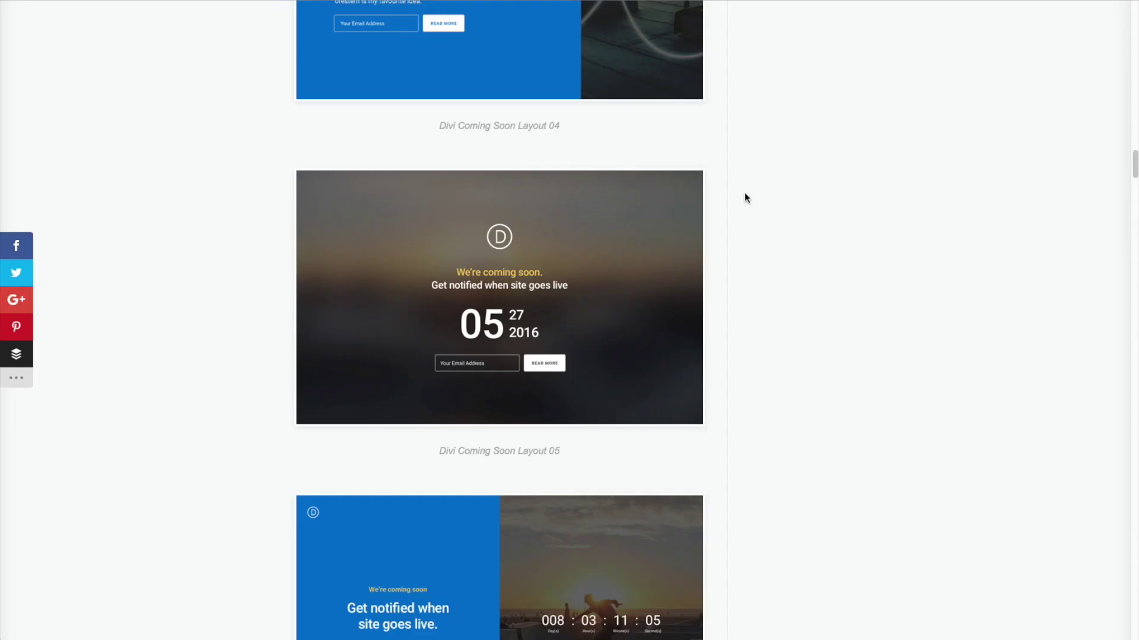
scroll(745, 192, down, 10)
- View the SiteGround hosting plans, then choose 'I don't need help' to skip WordPress welcome setup
scroll(745, 192, down, 2)
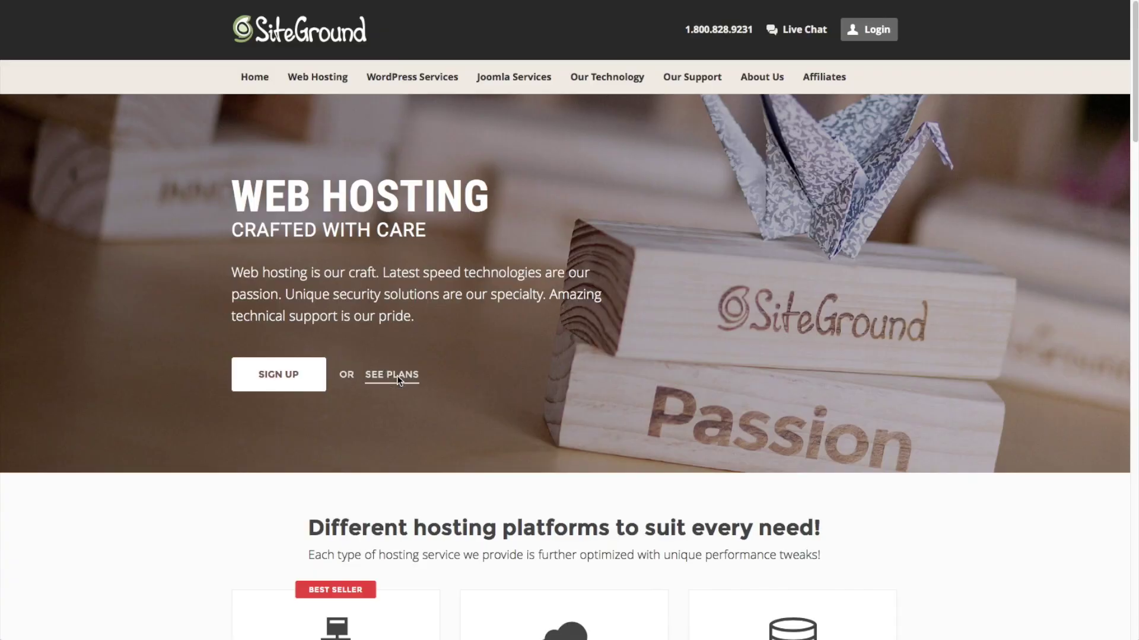
click(396, 374)
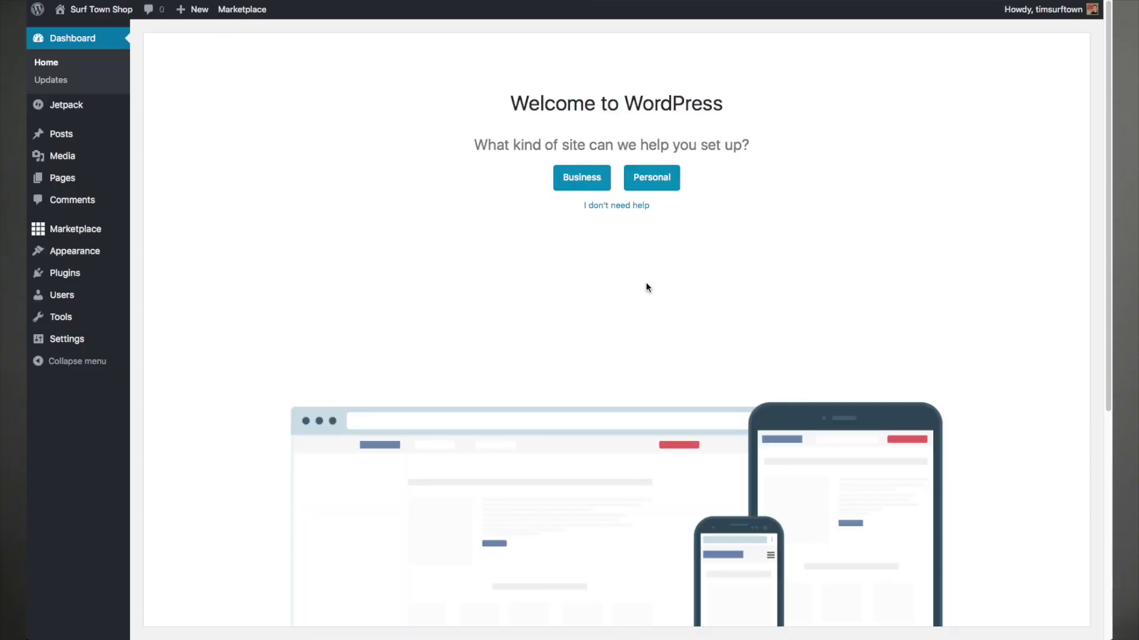
click(620, 208)
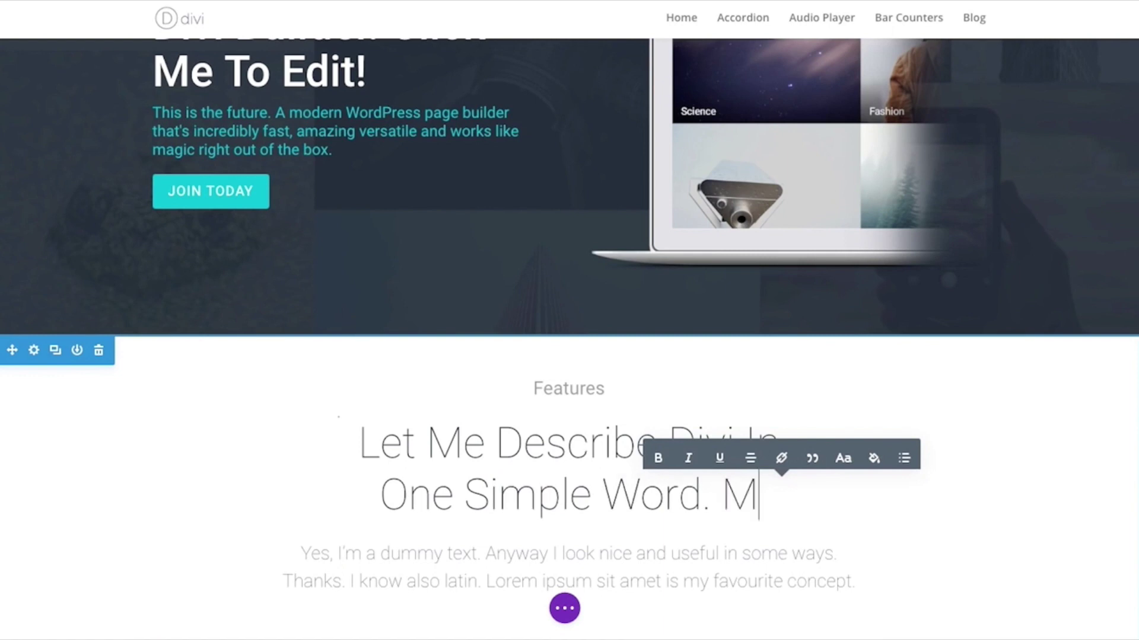
- Make the word 'Magic' in the heading bold and set it in the Lato font
double_click(739, 495)
click(658, 460)
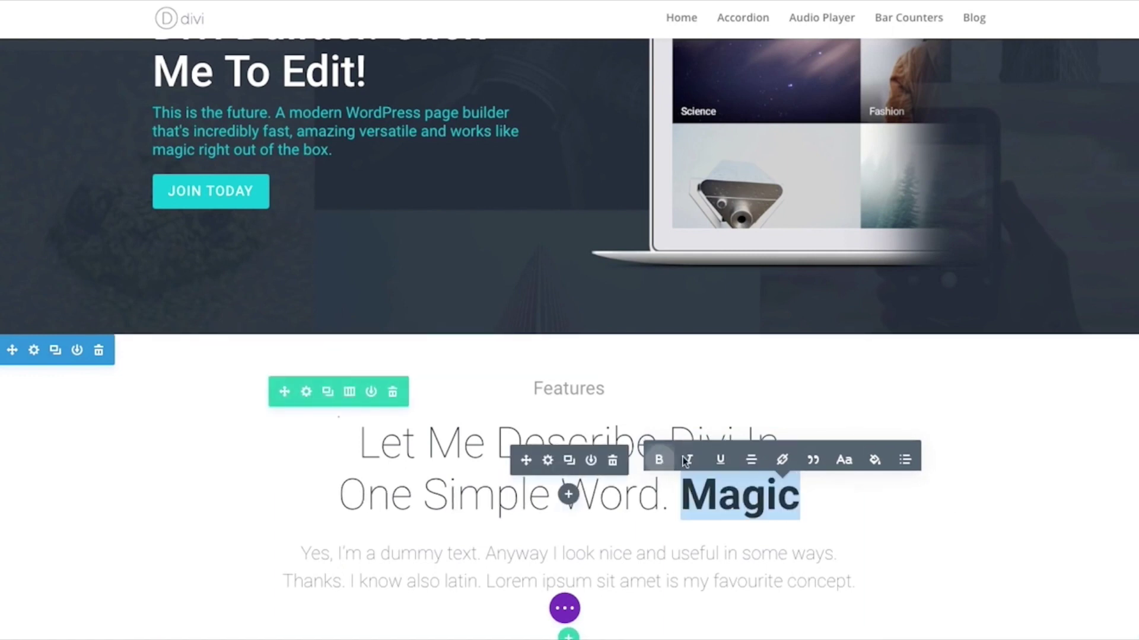
click(847, 460)
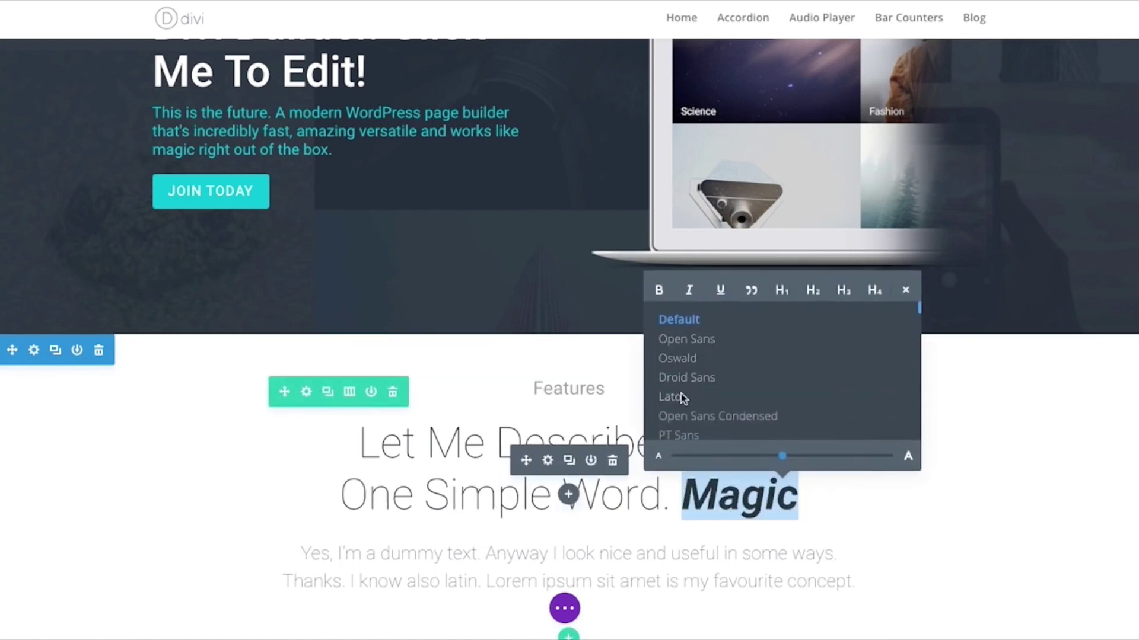
click(679, 397)
click(581, 345)
- Add an Image module below the feature text with the pasted tattooed-hands image URL
scroll(580, 348, down, 3)
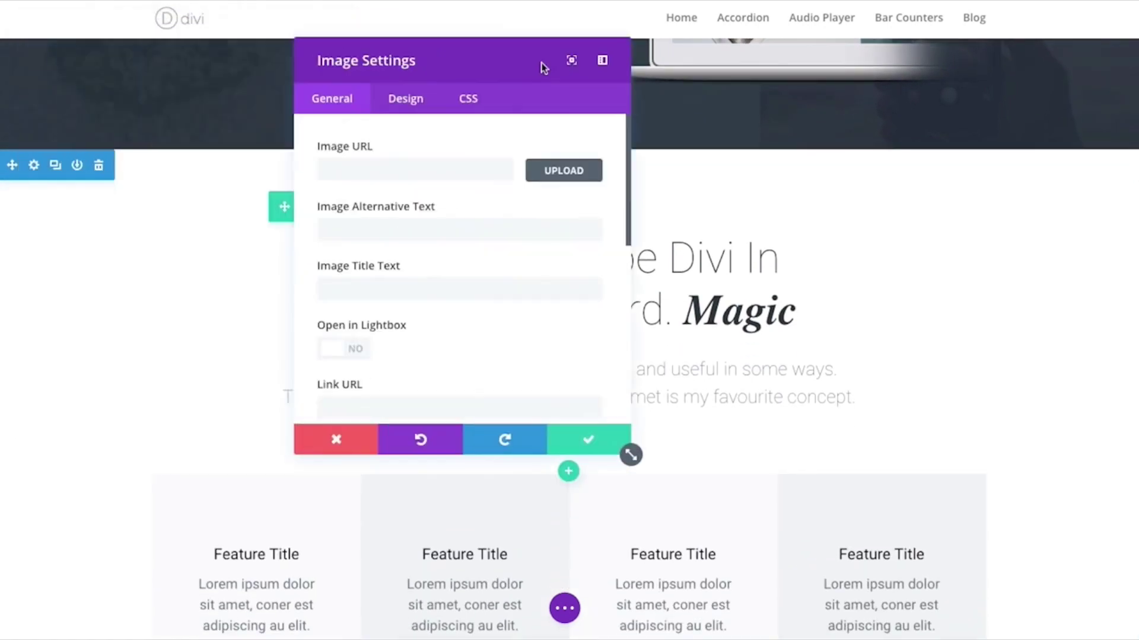
drag(376, 65, 813, 88)
click(813, 199)
text(http://localhost:8888/wp-content/uploads/2016/07/14-1.jpg)
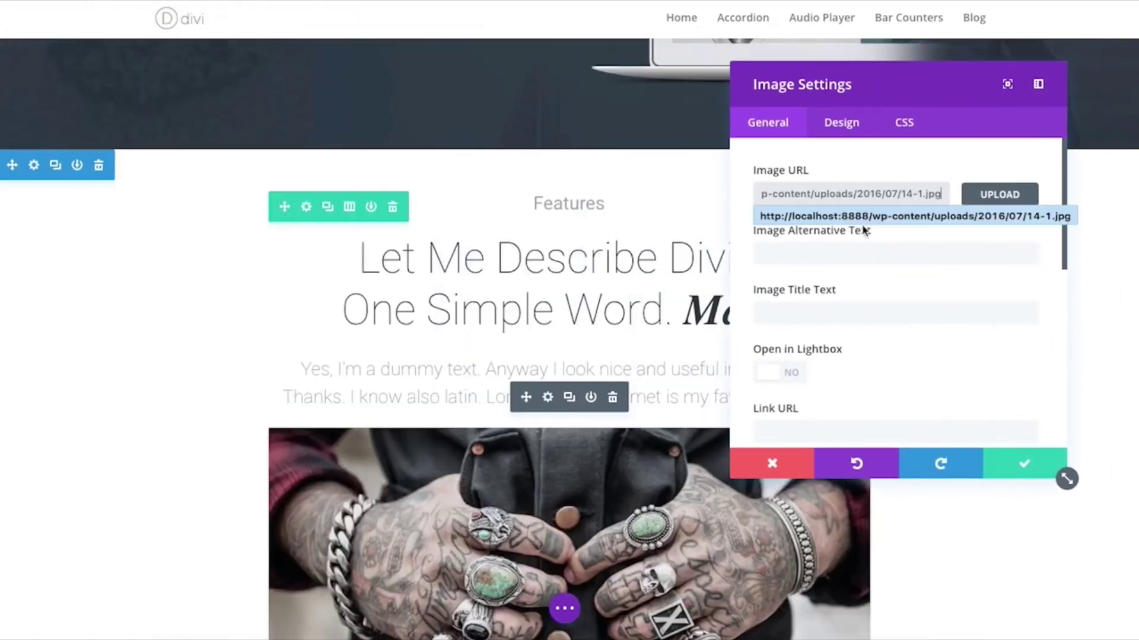
click(1017, 464)
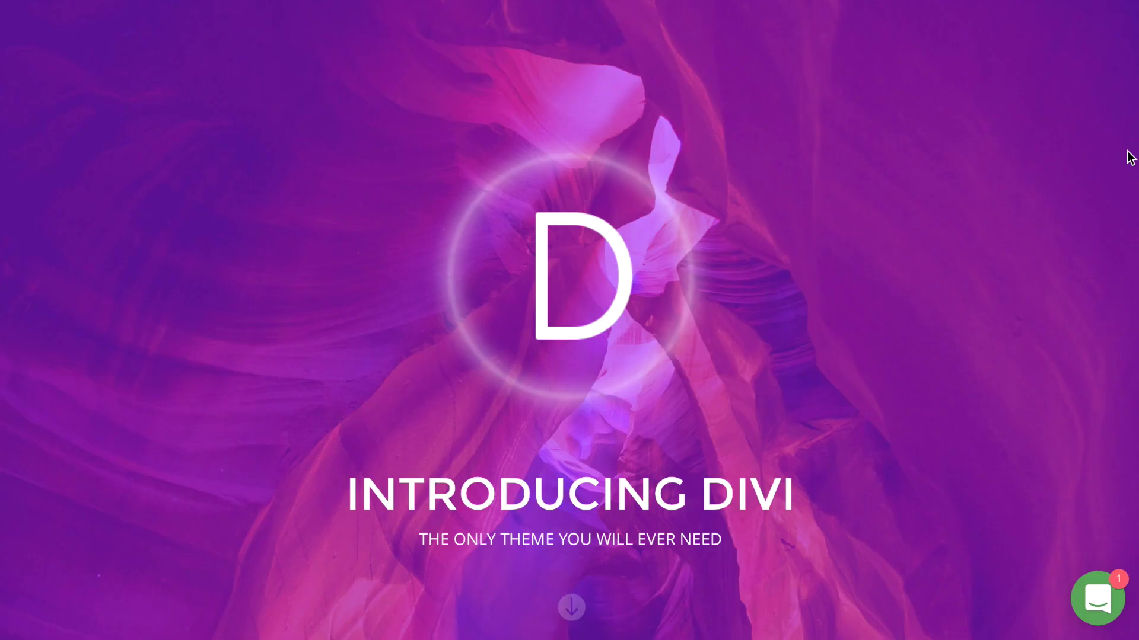
- Cycle the hero heading to 'Explore the Possibilities of a New Site!' and type 'We' into the Master Building heading
scroll(1129, 157, down, 5)
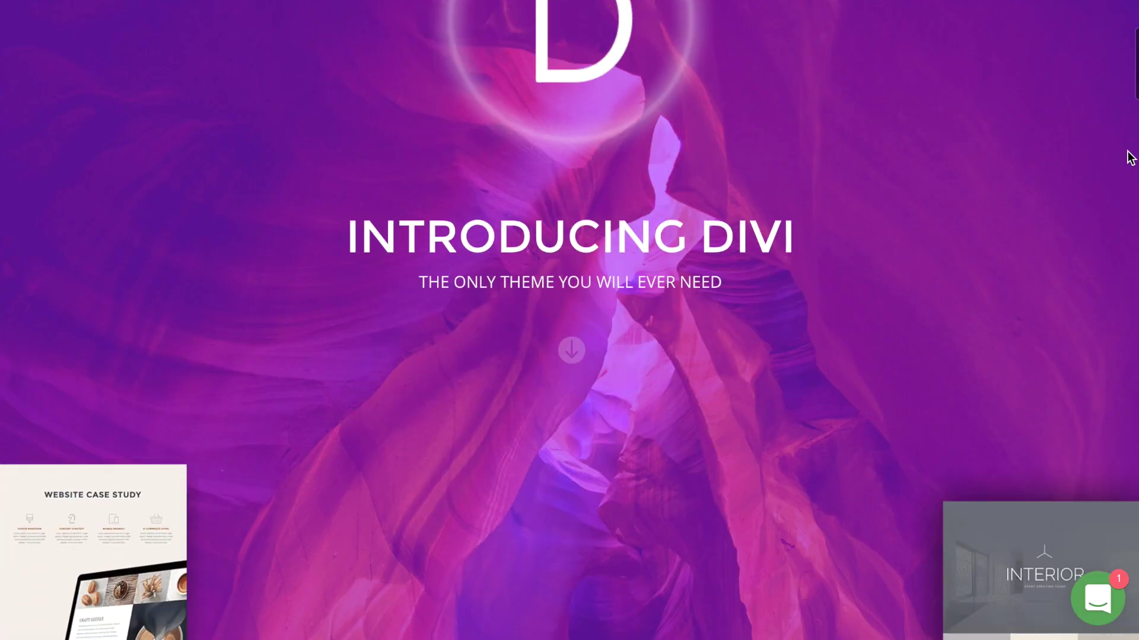
scroll(1130, 157, down, 5)
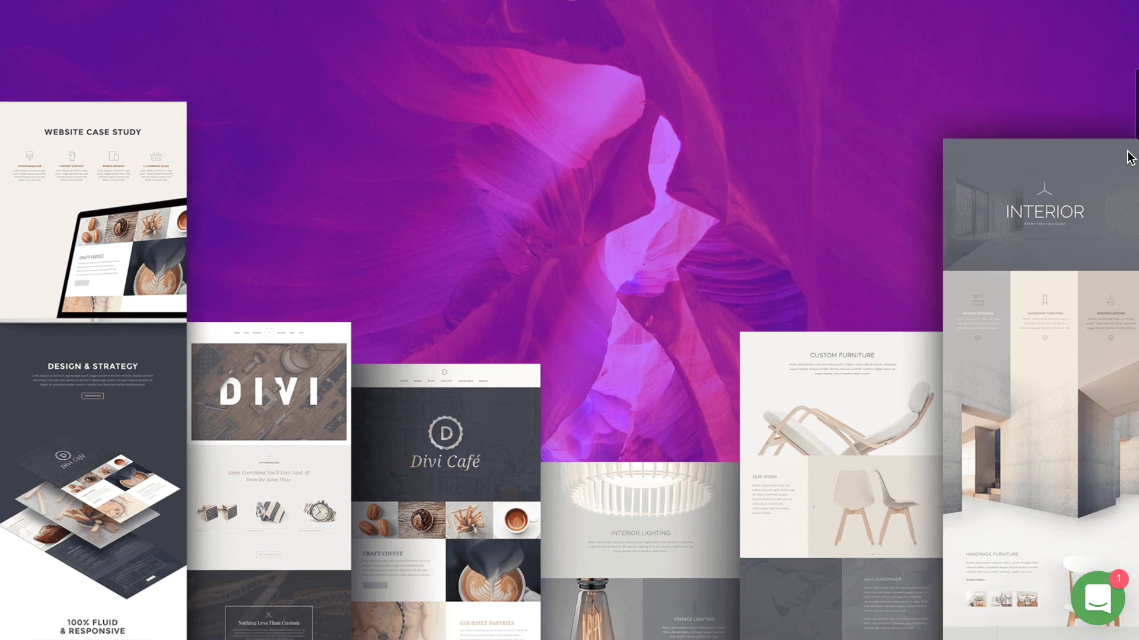
scroll(1130, 157, down, 10)
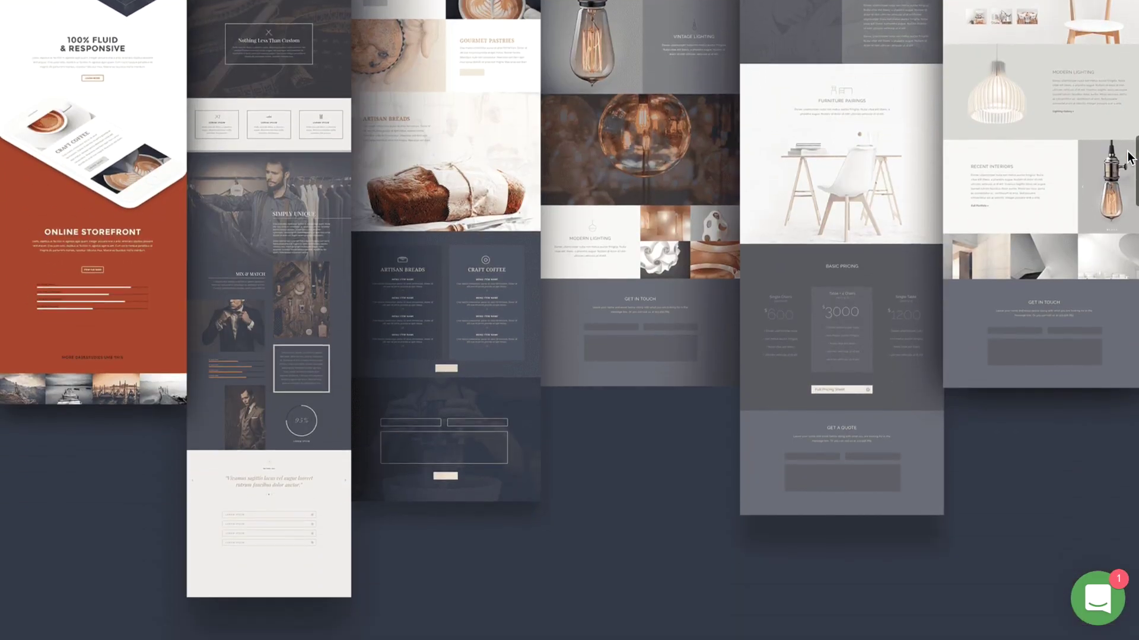
scroll(1130, 158, down, 3)
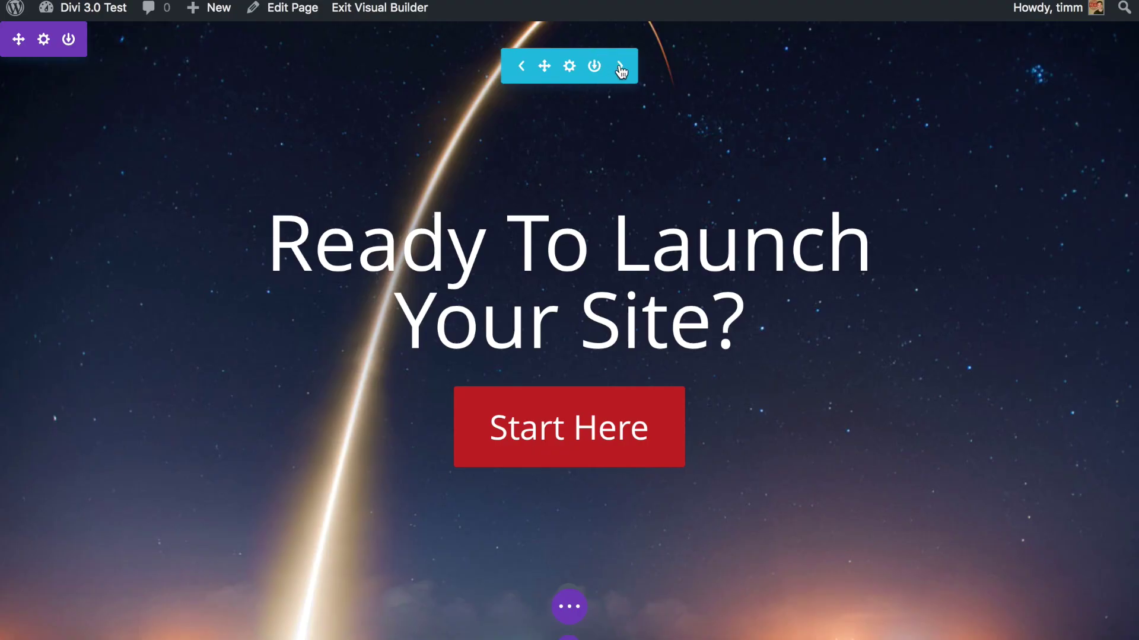
click(620, 67)
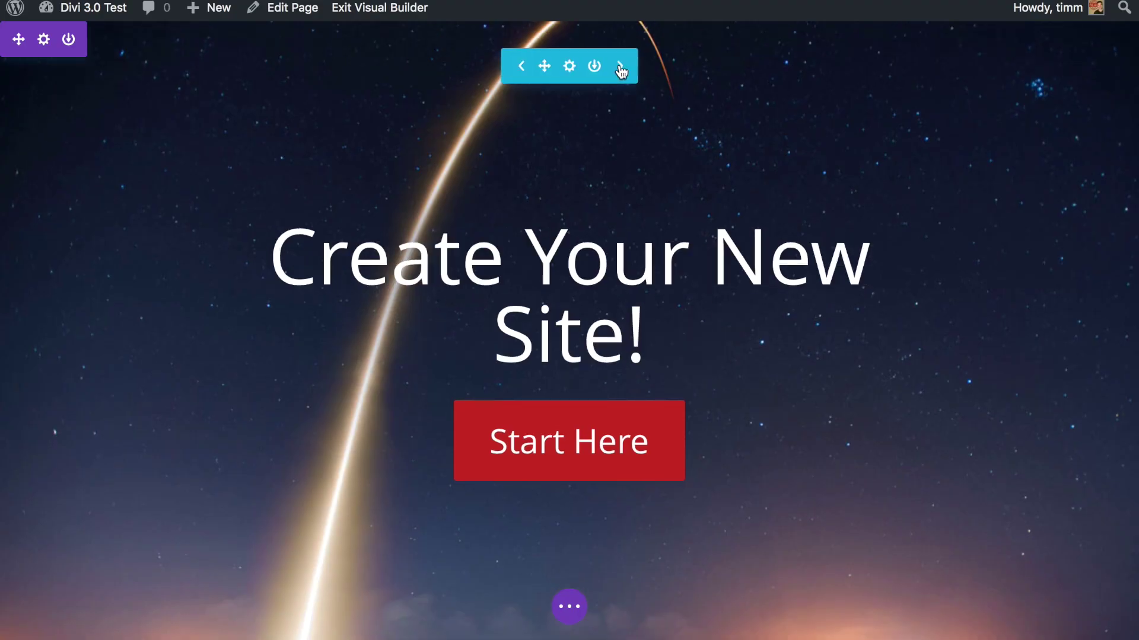
click(620, 67)
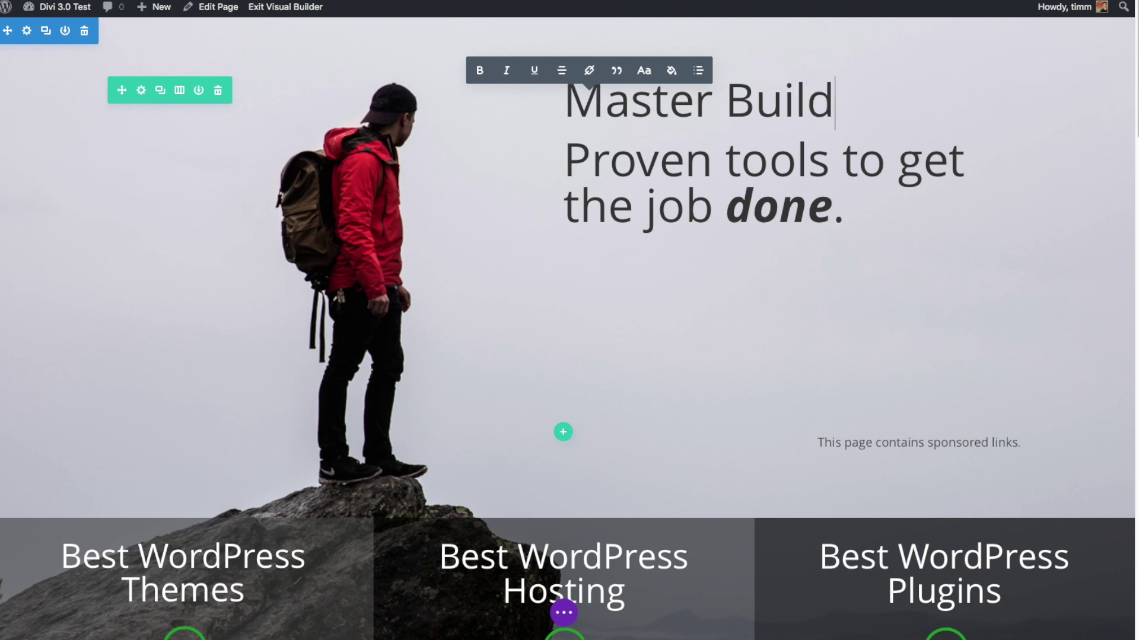
text(We)
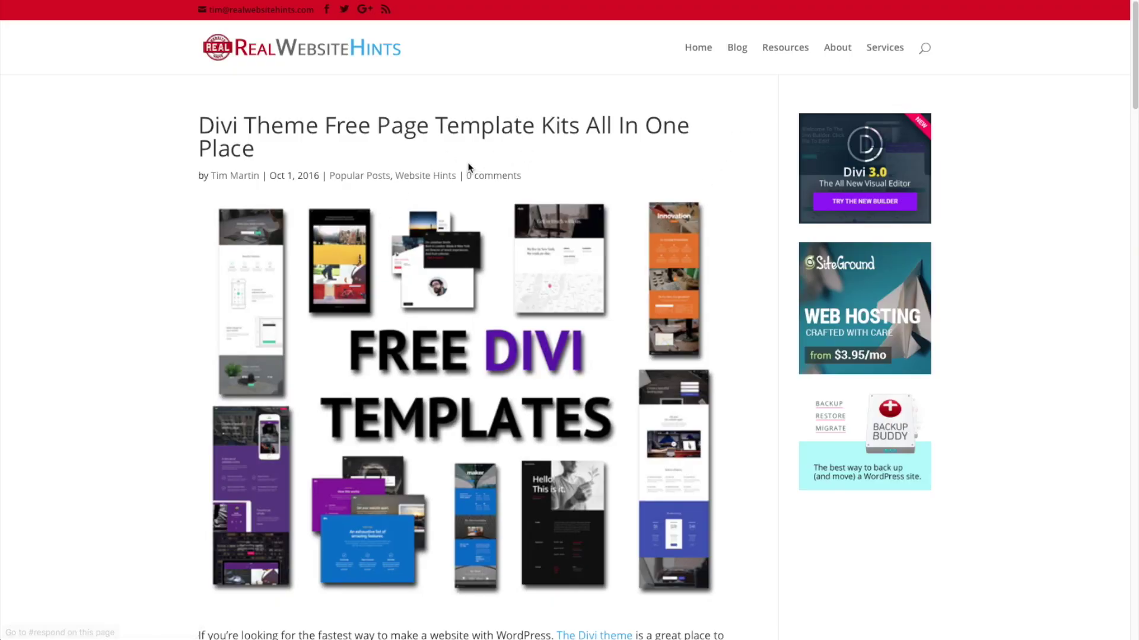
scroll(431, 214, down, 15)
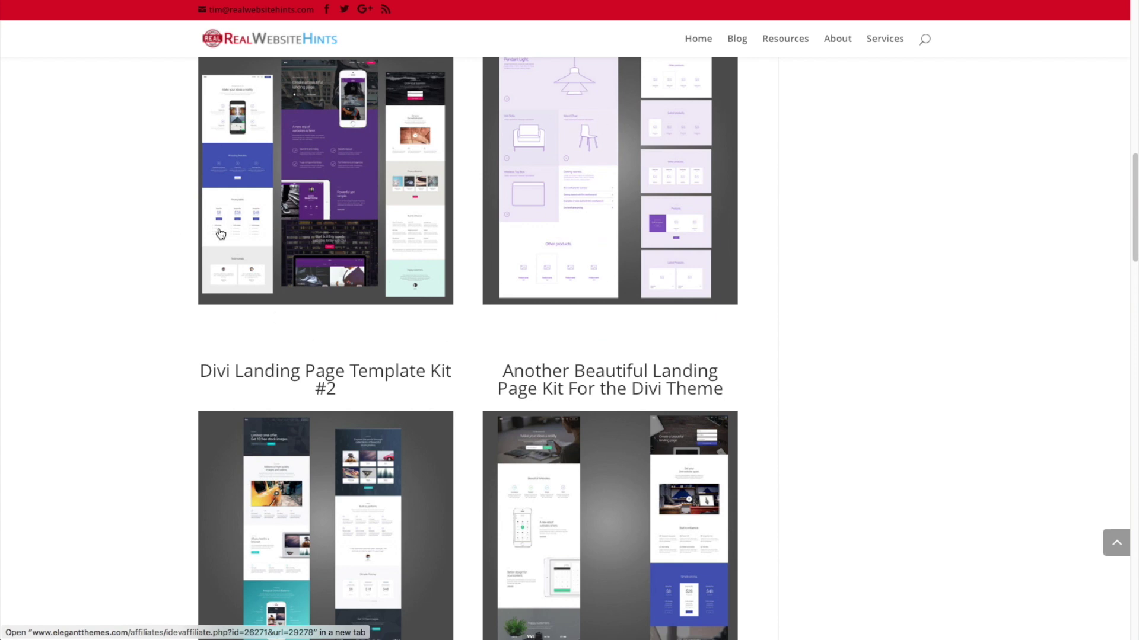
scroll(682, 428, down, 2)
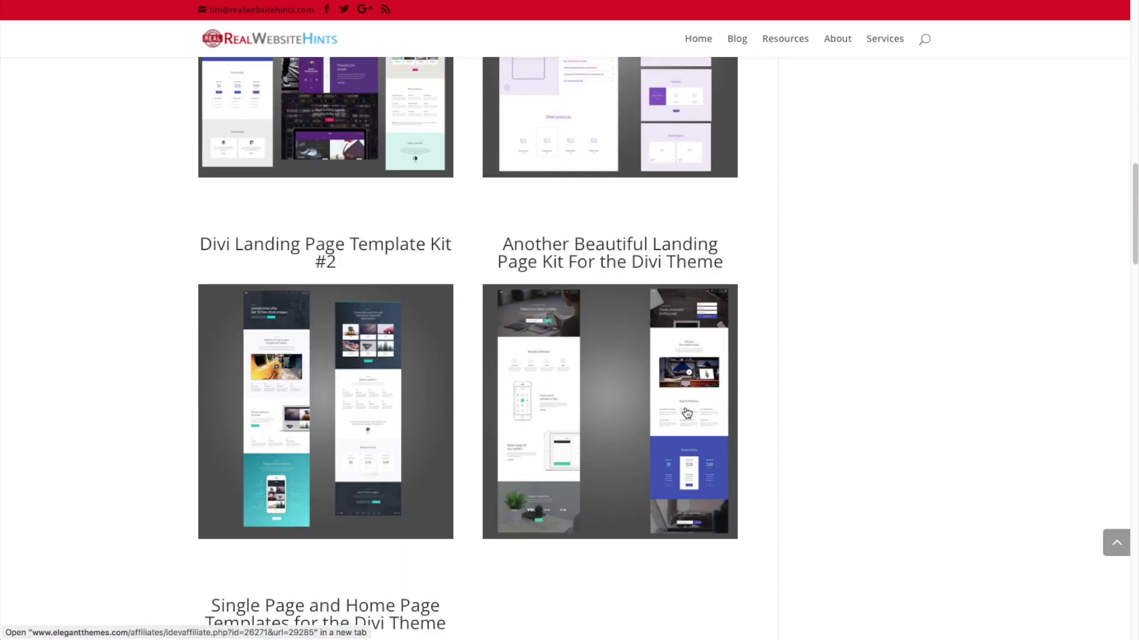
scroll(687, 413, down, 2)
scroll(628, 401, down, 3)
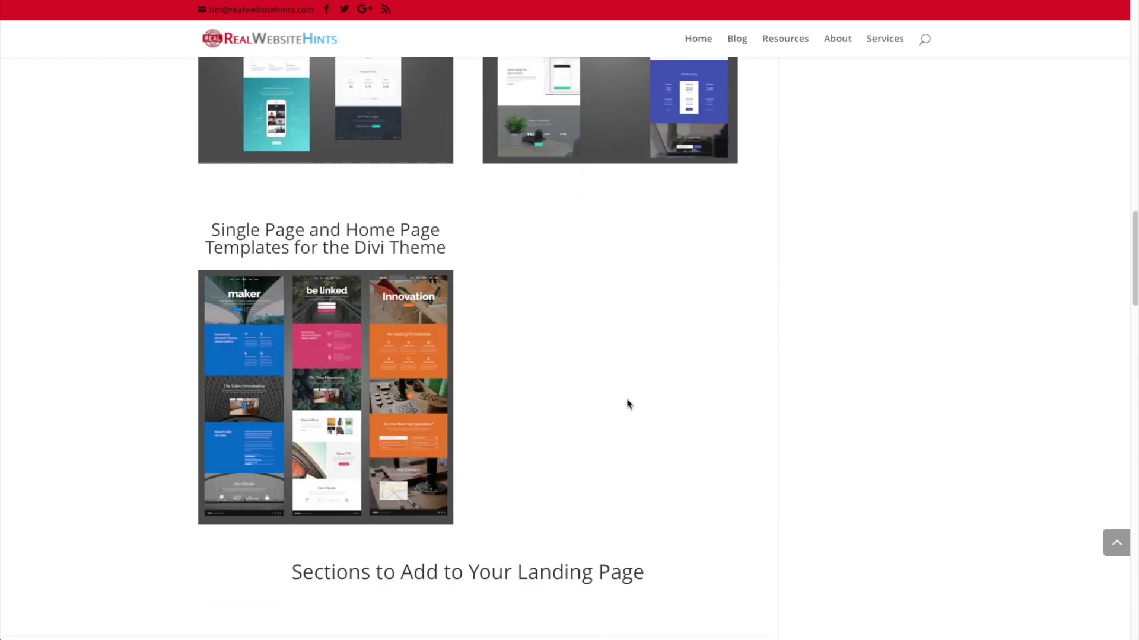
scroll(627, 403, down, 2)
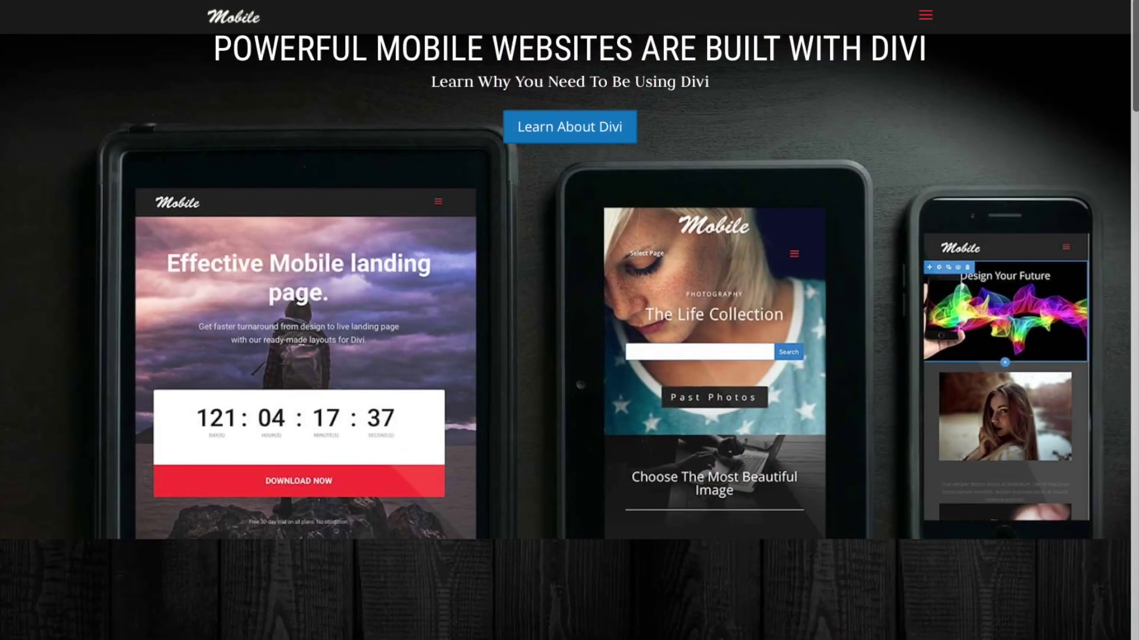
scroll(569, 321, down, 5)
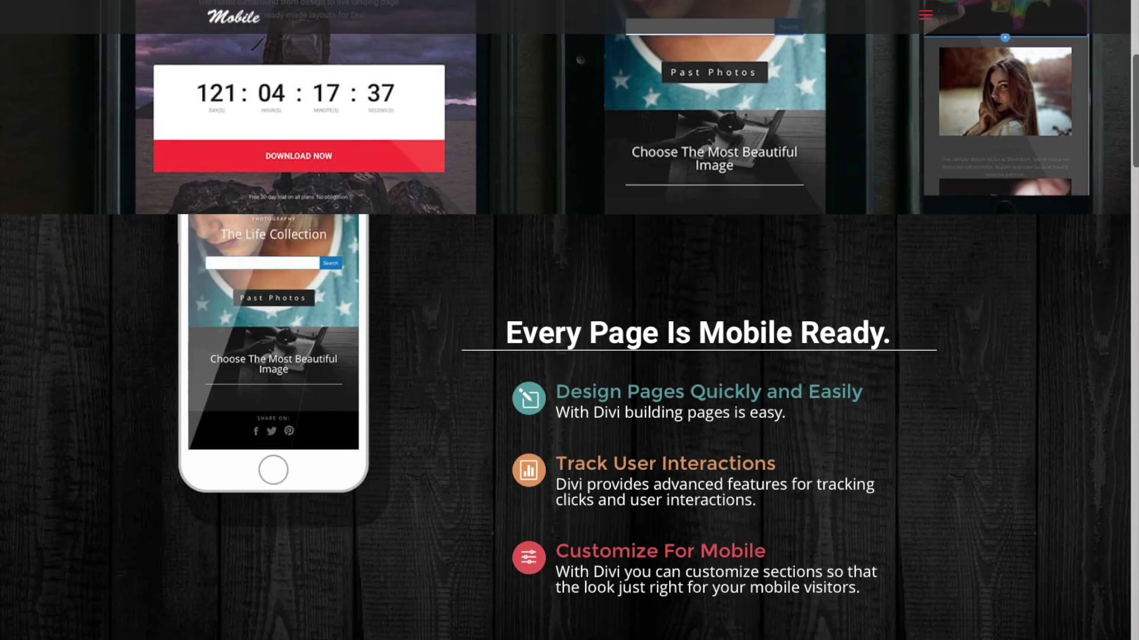
scroll(569, 320, down, 8)
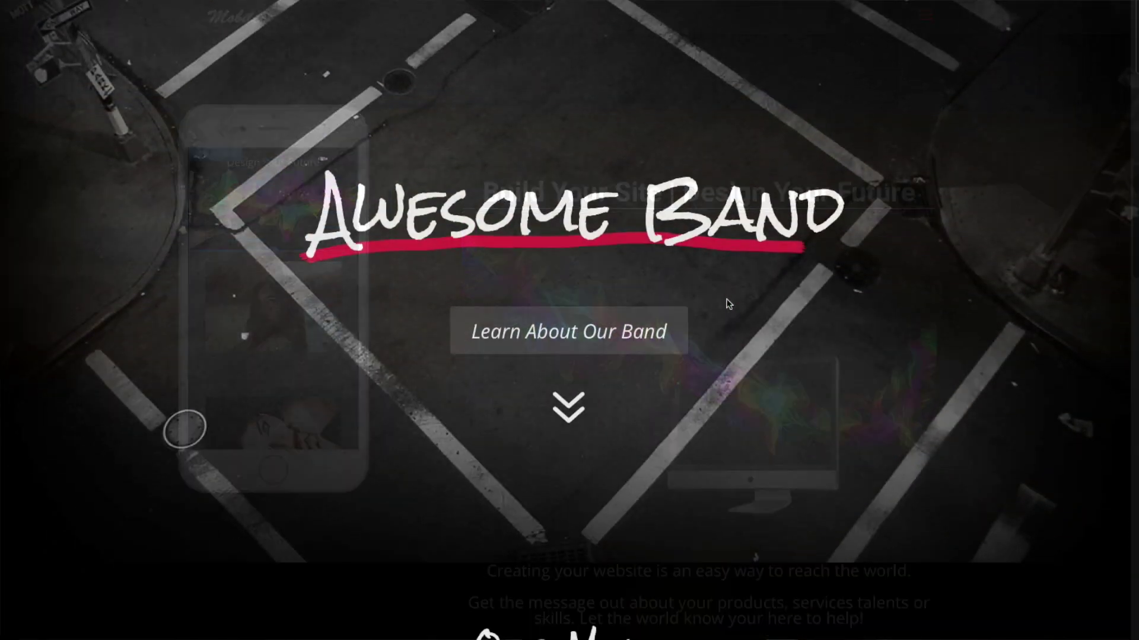
scroll(729, 305, down, 15)
scroll(996, 550, down, 16)
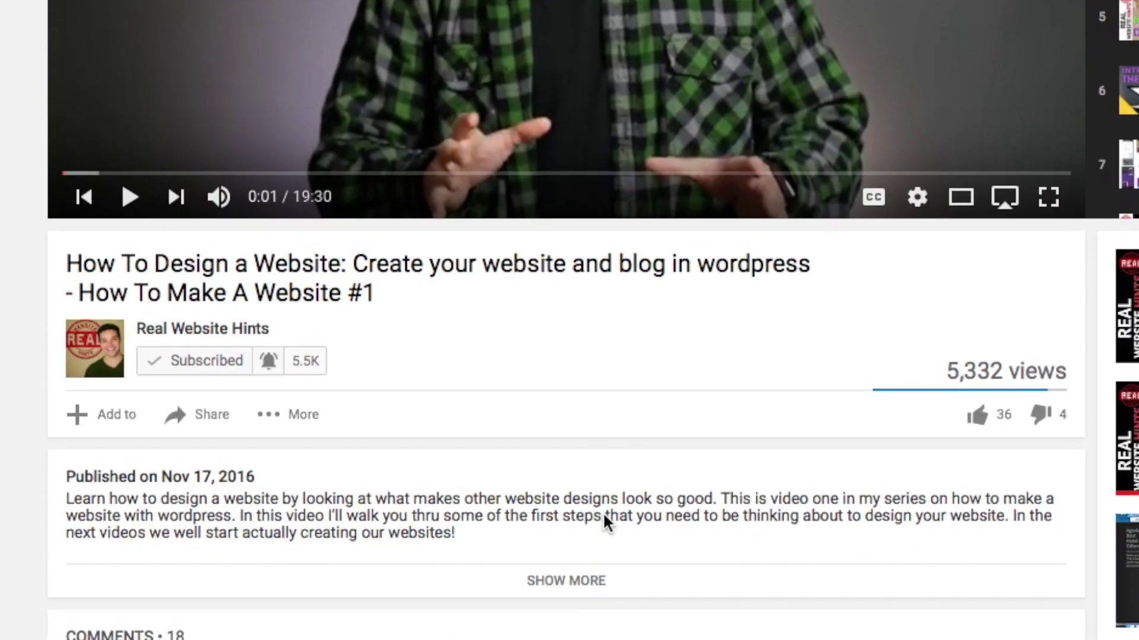
scroll(605, 521, down, 8)
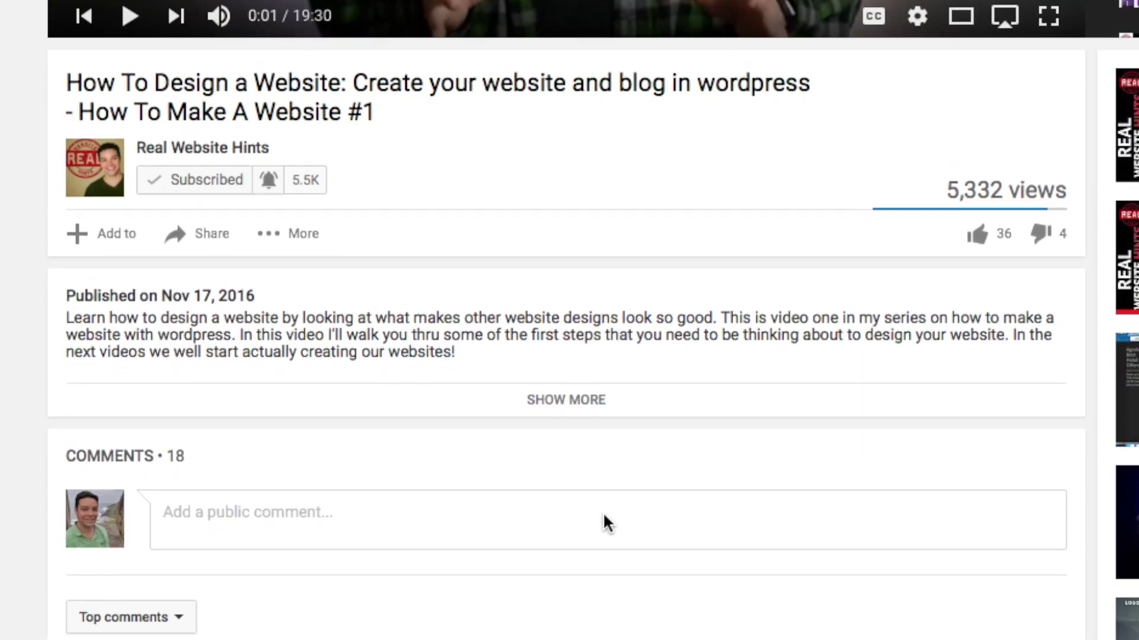
scroll(603, 513, down, 9)
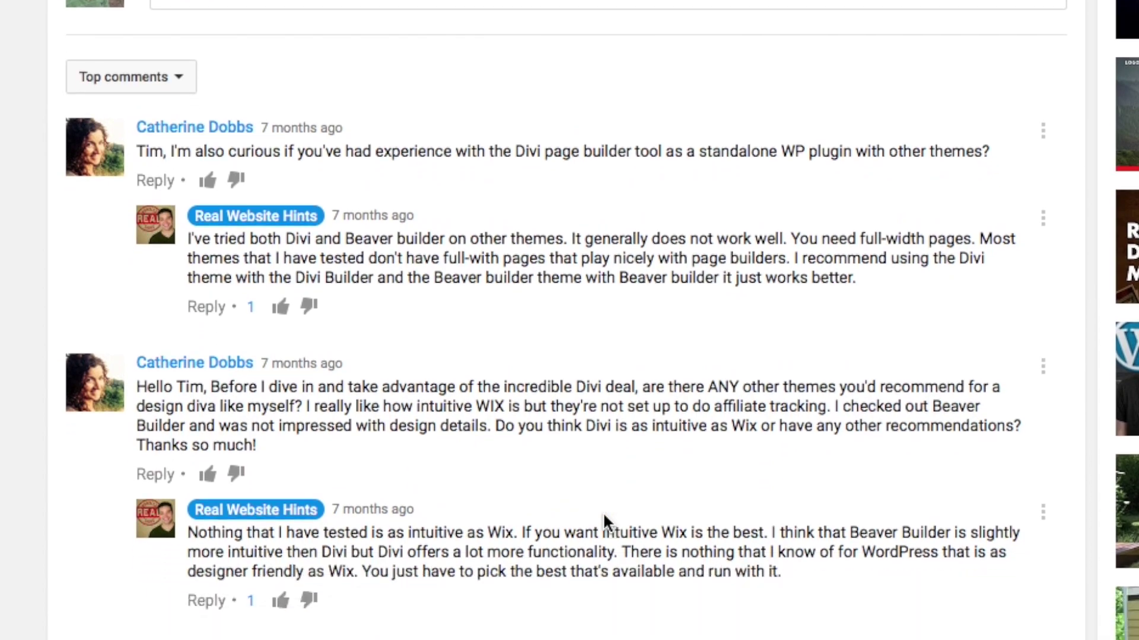
scroll(604, 522, down, 3)
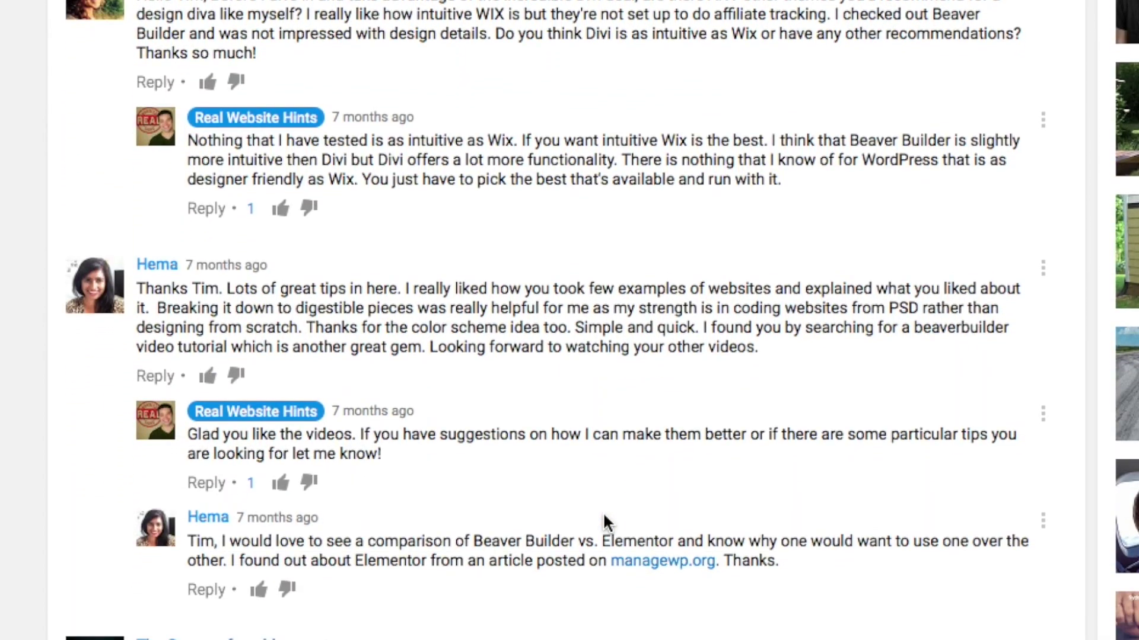